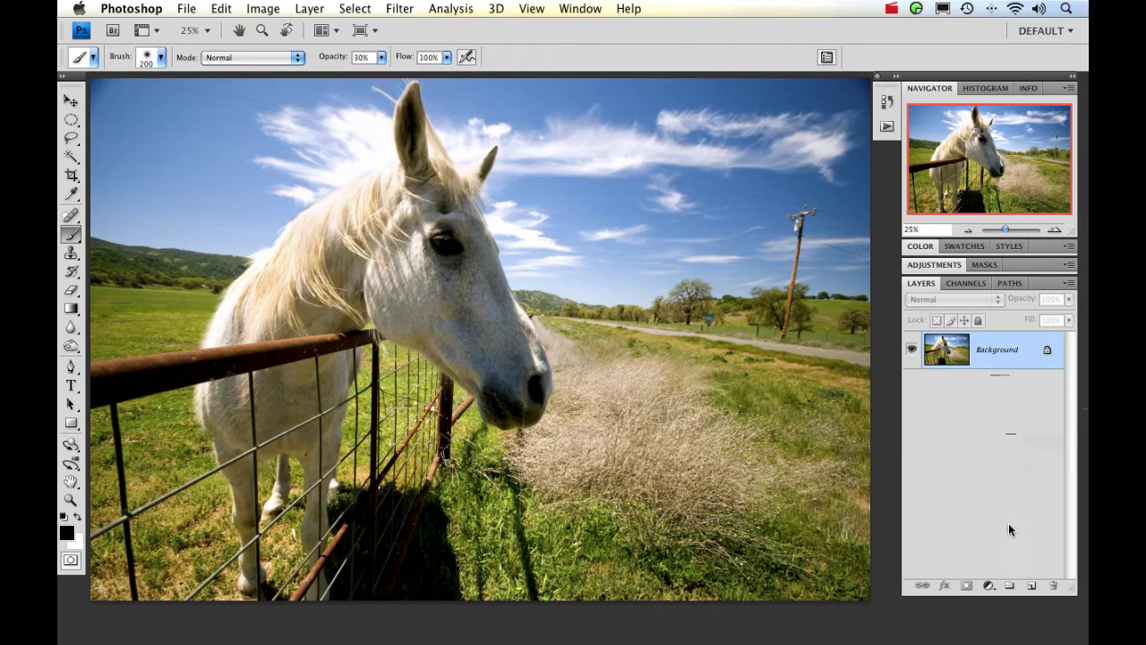
Step: Add a new Layer 1 above the horse photo and fill it with 50% Gray
left_click(1031, 587)
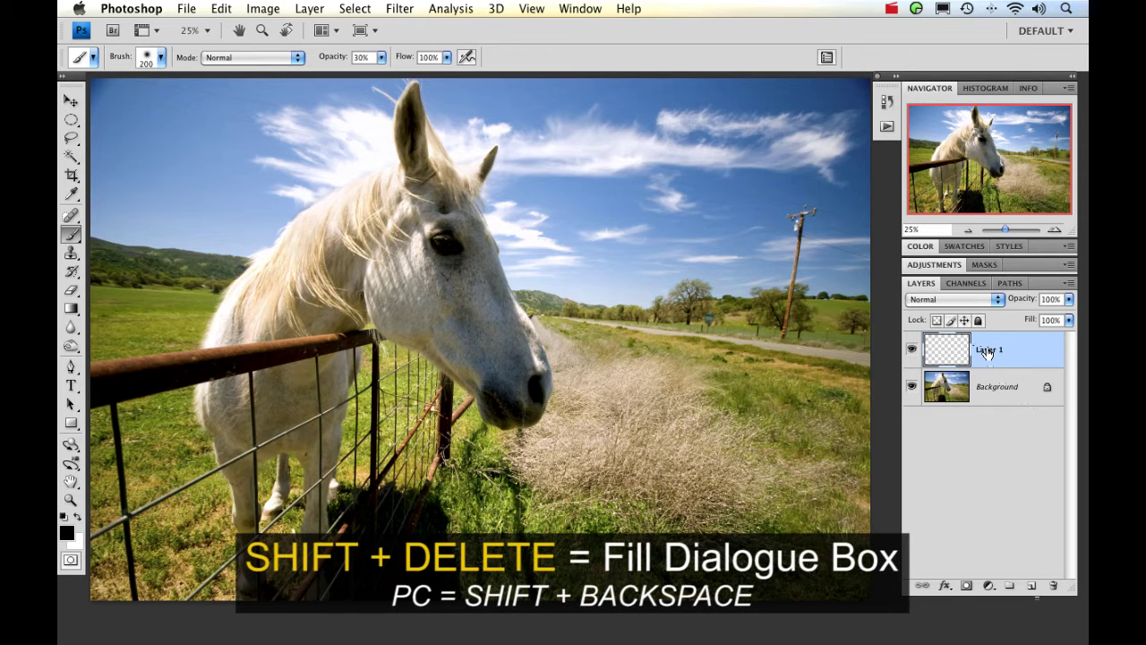
key("shift+BackSpace")
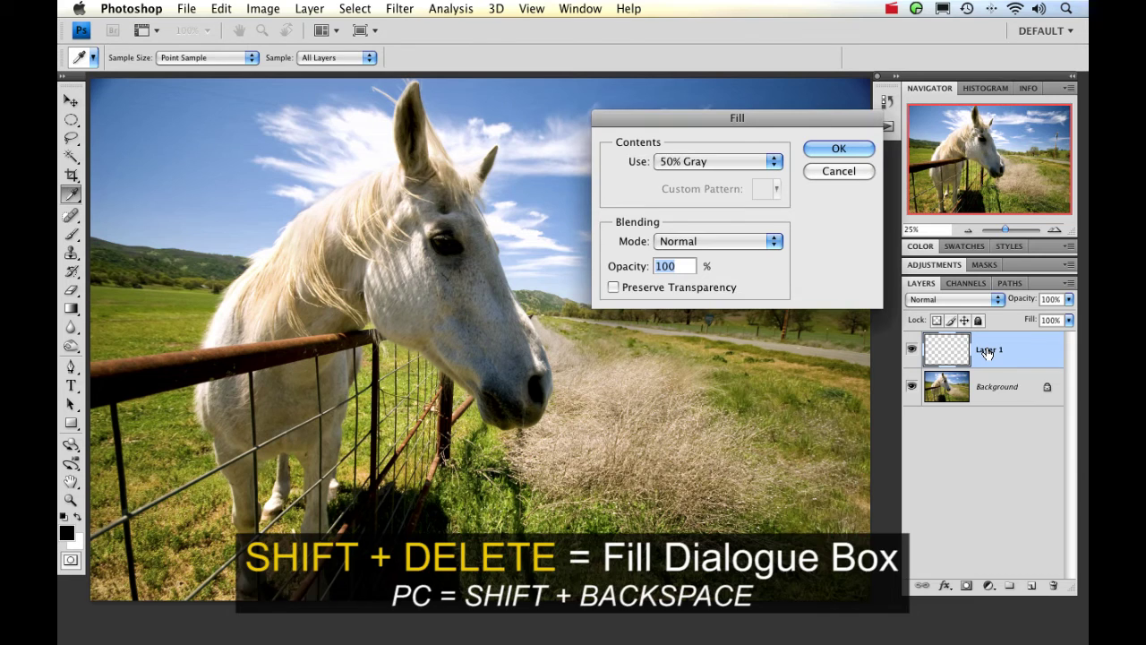
left_click(776, 163)
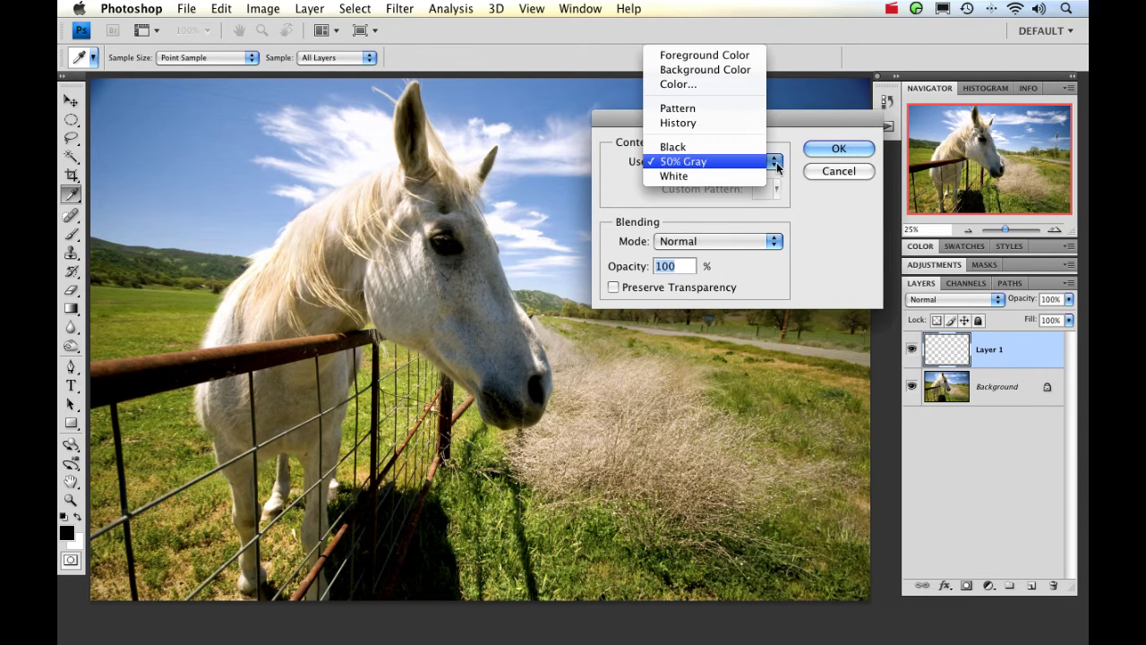
left_click(716, 164)
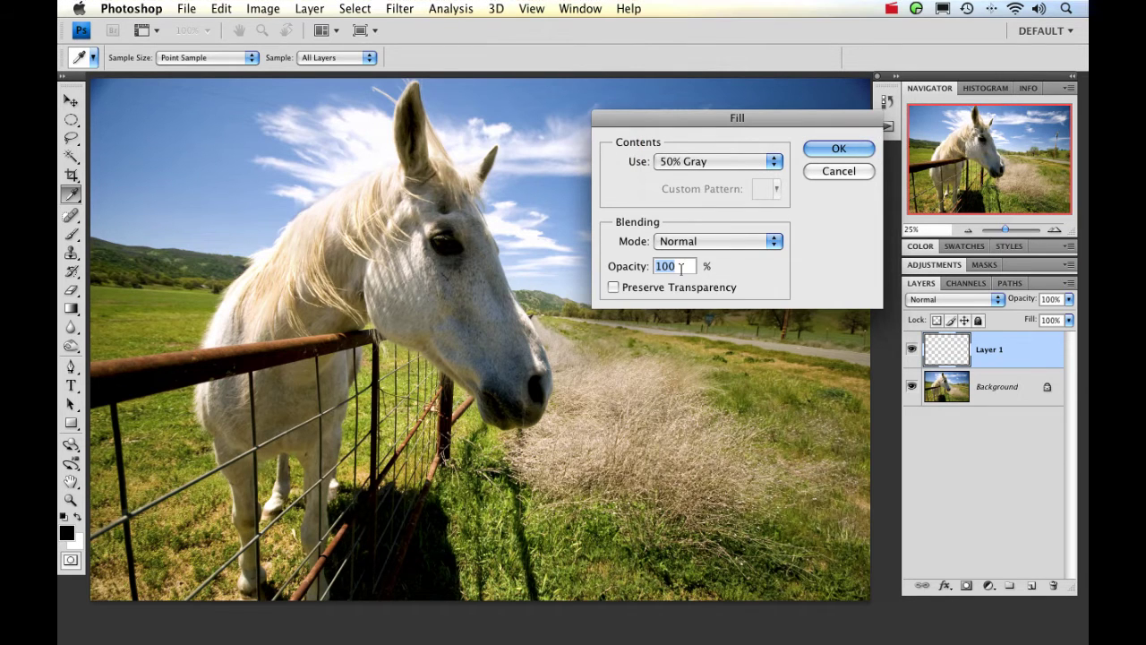
key("Escape")
key("b")
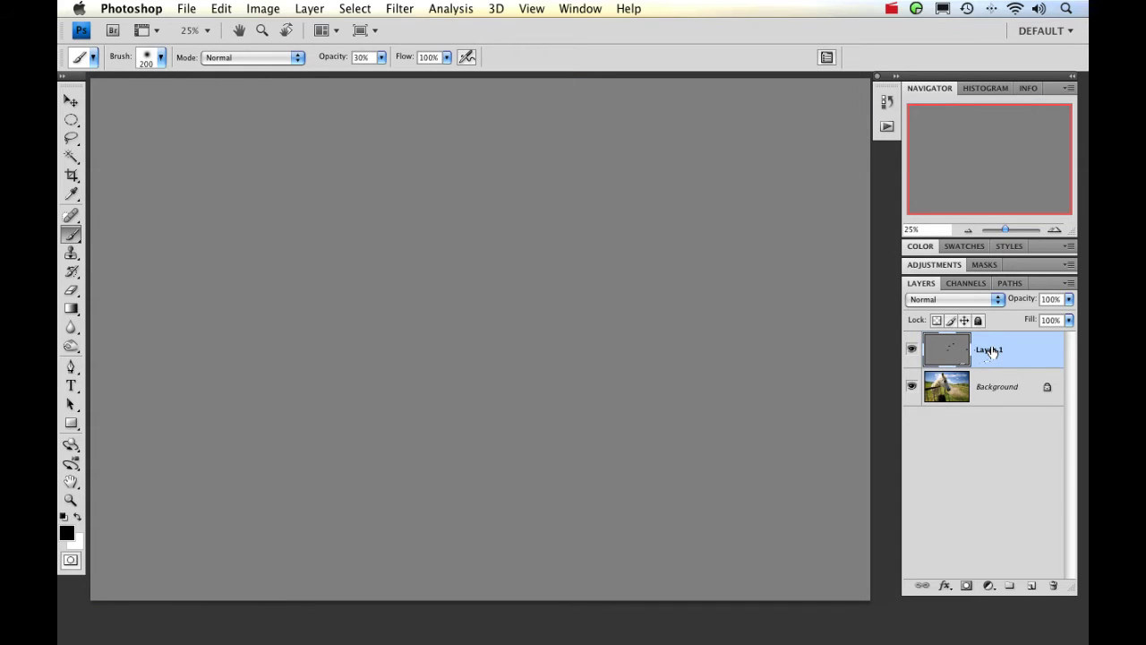
Step: Change Layer 1's blend mode to Overlay so the gray disappears over the photo
left_click(995, 300)
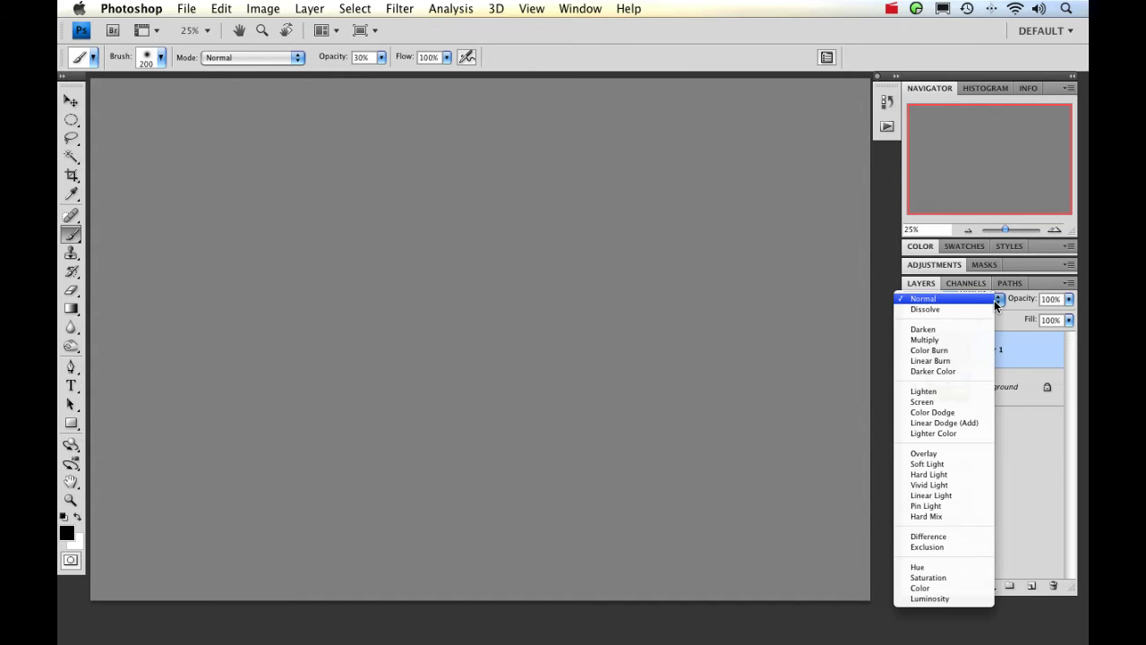
left_click(940, 455)
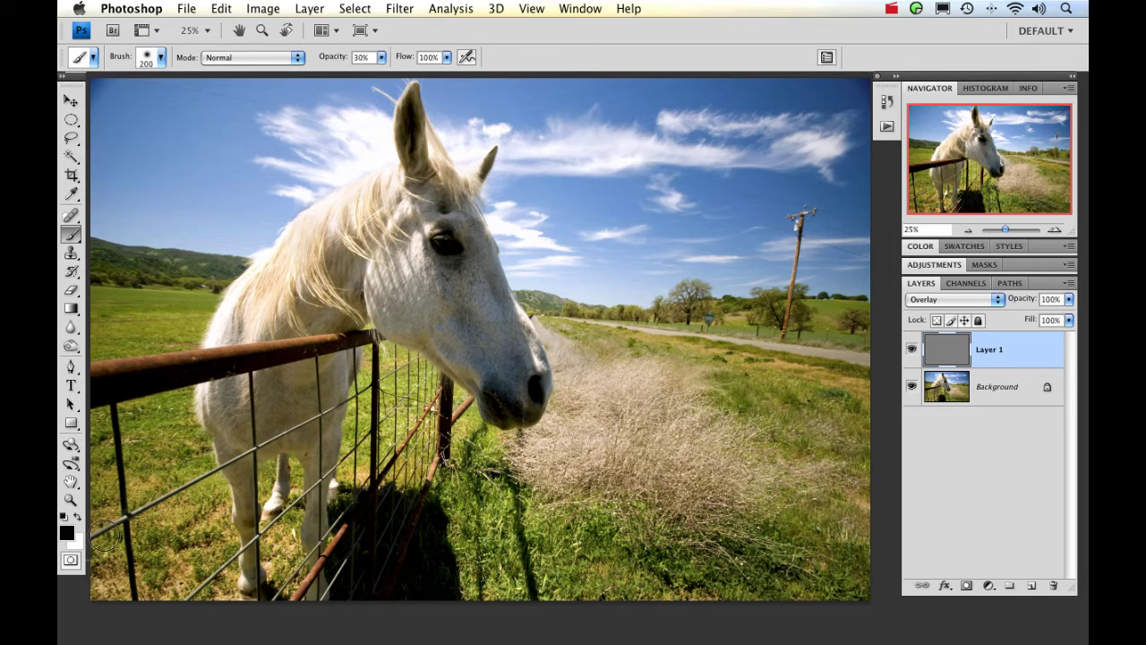
Step: Reset default colours, swap white to the foreground, and set brush opacity to 100%
key("d")
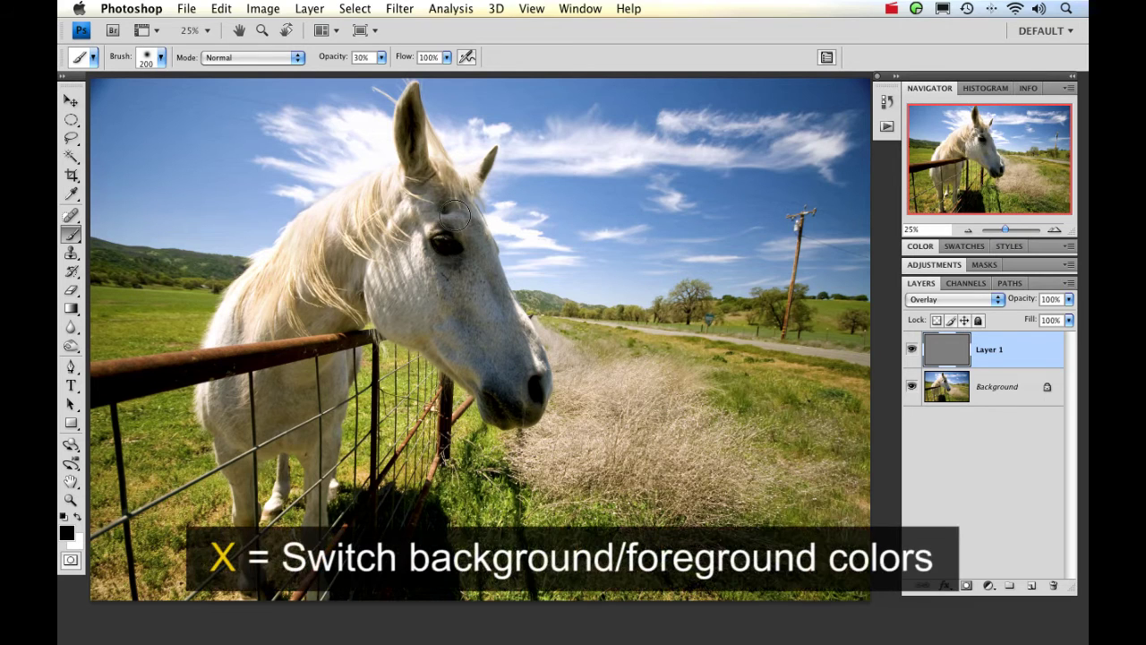
key("x")
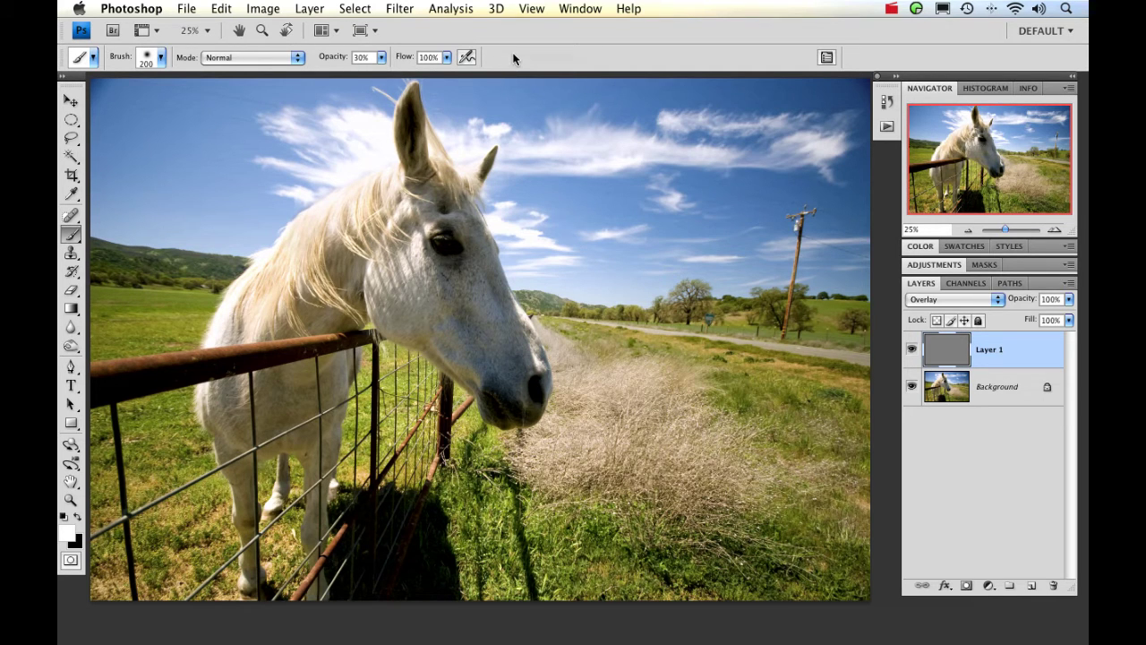
left_click(383, 57)
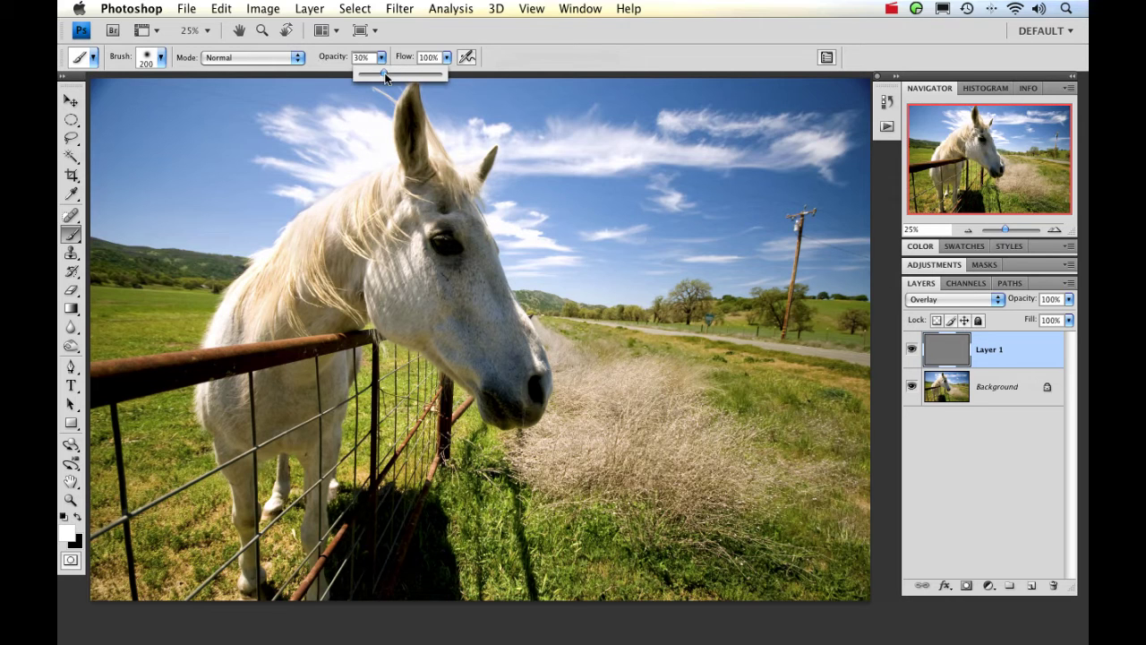
left_click_drag(385, 77, 443, 72)
left_click(548, 61)
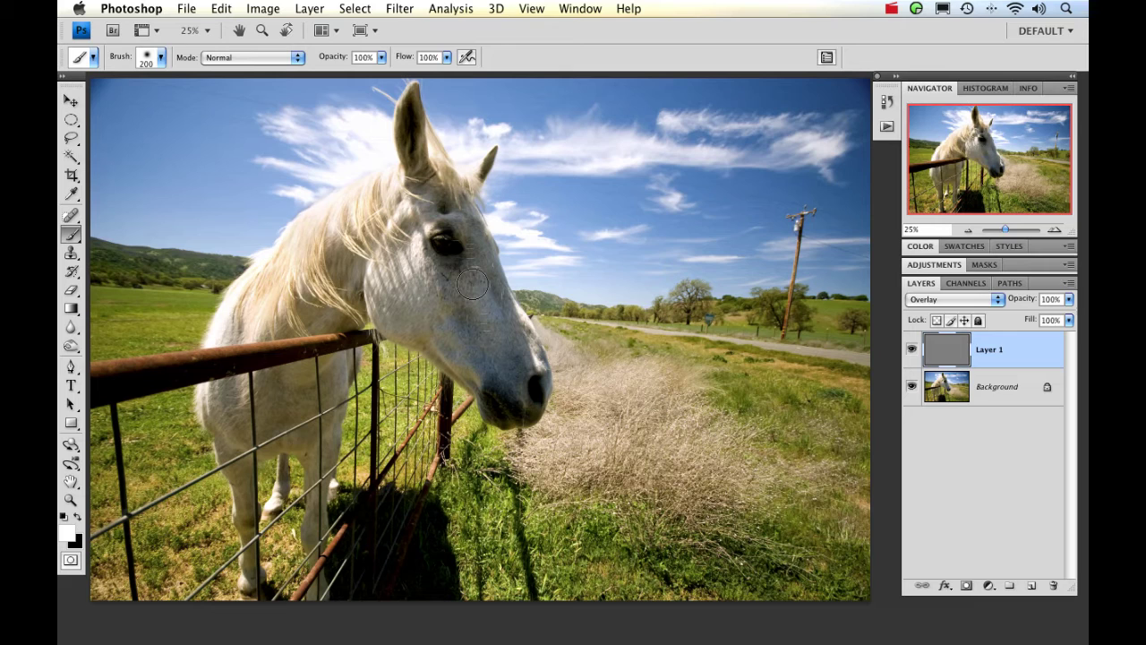
Step: Set the brush opacity to 10% and the brush size to 300
key("1")
key("0")
key("1")
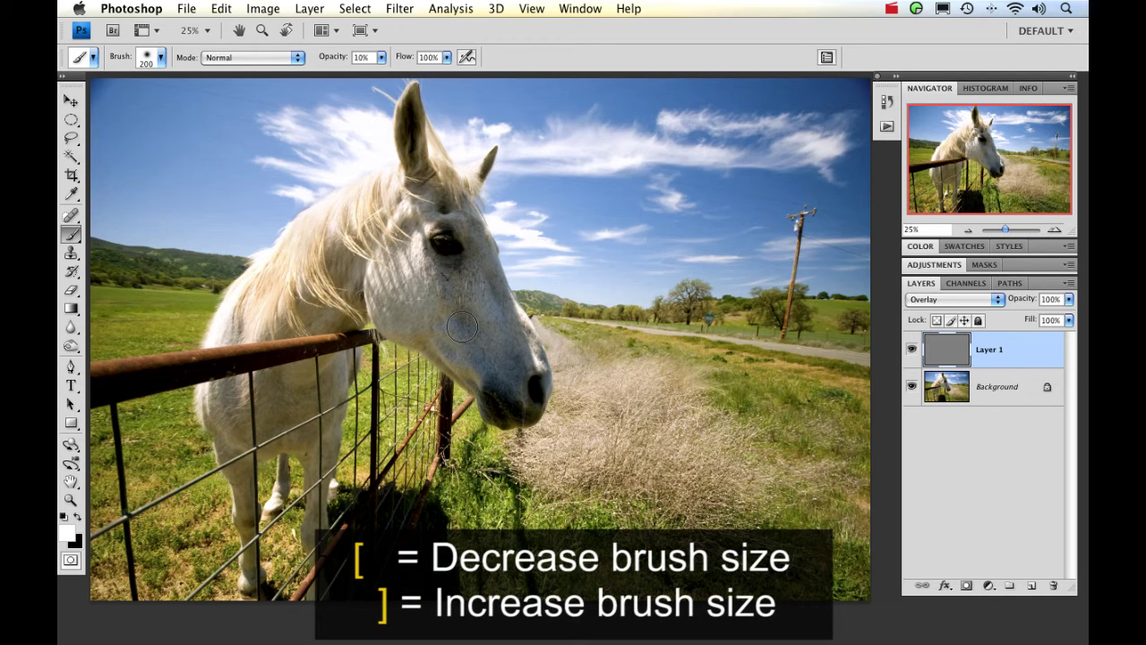
key("bracketright")
key("bracketright")
key("bracketright")
key("bracketright")
key("bracketleft")
key("bracketleft")
key("bracketleft")
key("bracketleft")
key("bracketleft")
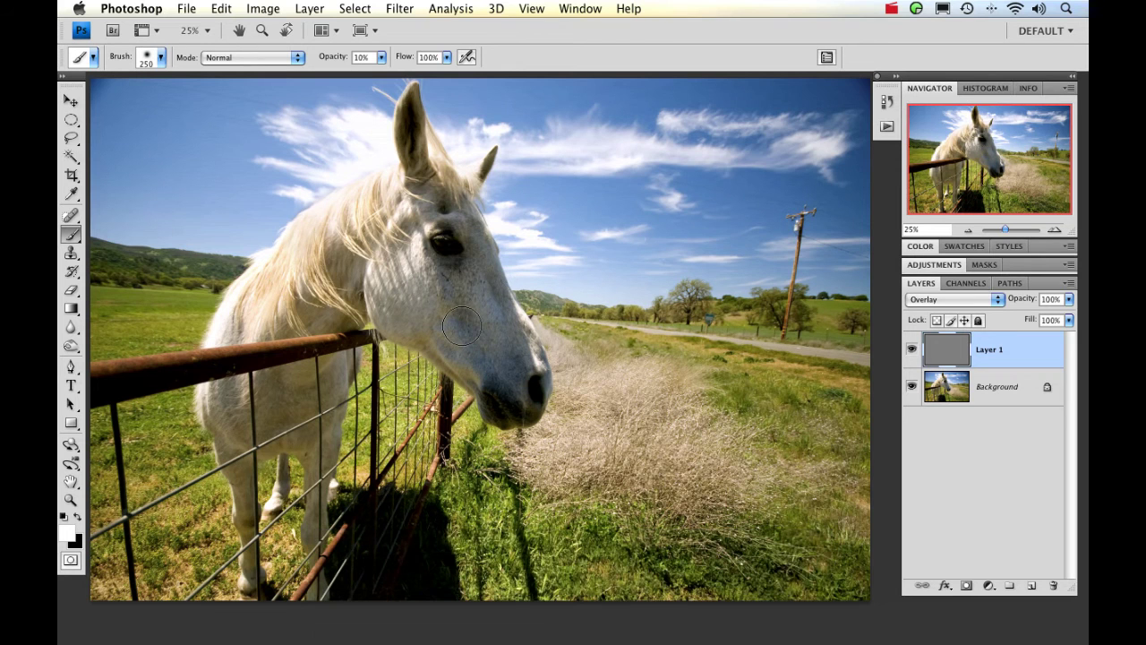
key("bracketright")
Step: Paint soft white strokes over the horse's cheek and from its eye down to the cheek
mouse_move(457, 313)
left_mouse_down()
mouse_move(398, 309)
mouse_move(510, 363)
mouse_move(479, 299)
mouse_move(457, 295)
mouse_move(468, 238)
mouse_move(449, 223)
mouse_move(461, 278)
mouse_move(469, 256)
mouse_move(506, 328)
mouse_move(503, 384)
mouse_move(447, 335)
mouse_move(472, 347)
left_mouse_up()
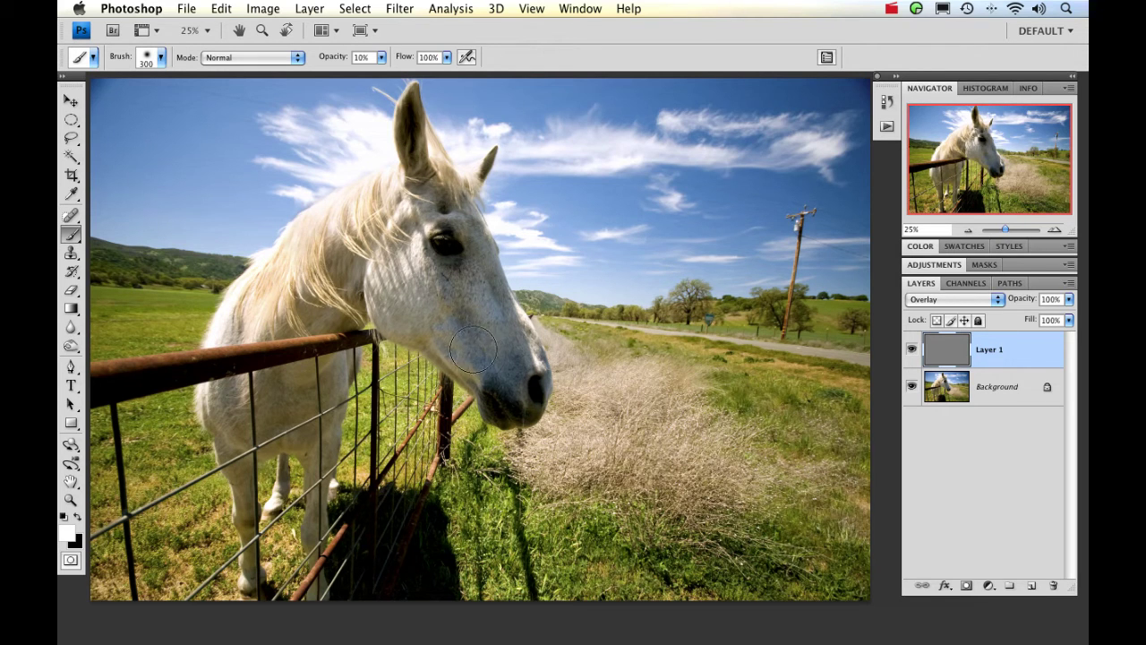
mouse_move(457, 243)
left_mouse_down()
mouse_move(483, 272)
mouse_move(490, 262)
left_mouse_up()
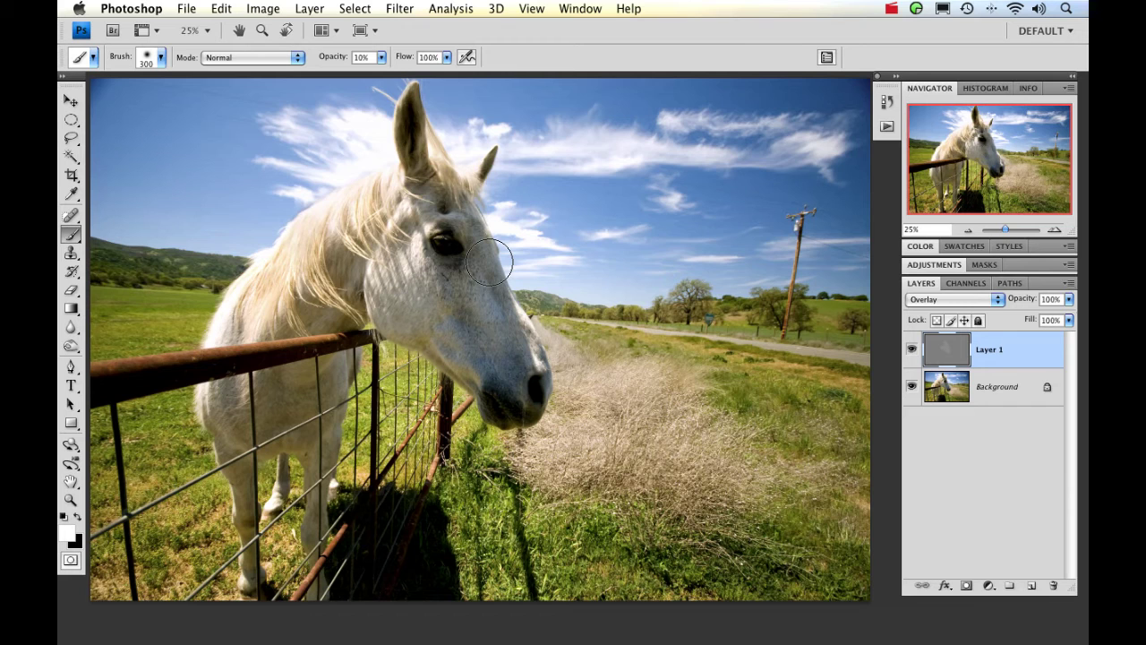
mouse_move(489, 262)
left_mouse_down()
mouse_move(441, 214)
mouse_move(500, 312)
mouse_move(493, 328)
mouse_move(469, 332)
mouse_move(476, 366)
mouse_move(493, 374)
mouse_move(505, 340)
mouse_move(462, 311)
mouse_move(415, 300)
mouse_move(400, 317)
mouse_move(458, 342)
mouse_move(448, 292)
mouse_move(468, 307)
mouse_move(473, 288)
mouse_move(458, 222)
mouse_move(448, 218)
mouse_move(485, 285)
mouse_move(401, 309)
mouse_move(455, 348)
mouse_move(515, 363)
mouse_move(460, 324)
mouse_move(508, 356)
mouse_move(457, 223)
mouse_move(483, 366)
mouse_move(469, 352)
mouse_move(503, 365)
mouse_move(463, 235)
mouse_move(451, 235)
mouse_move(458, 299)
mouse_move(398, 303)
mouse_move(481, 369)
mouse_move(466, 234)
mouse_move(453, 312)
mouse_move(509, 382)
mouse_move(473, 287)
mouse_move(460, 303)
mouse_move(469, 342)
mouse_move(488, 348)
mouse_move(449, 209)
mouse_move(487, 348)
mouse_move(441, 210)
mouse_move(470, 261)
mouse_move(468, 285)
mouse_move(340, 357)
mouse_move(312, 331)
mouse_move(305, 238)
mouse_move(268, 284)
mouse_move(359, 205)
mouse_move(280, 279)
mouse_move(342, 209)
mouse_move(296, 256)
mouse_move(363, 219)
mouse_move(292, 266)
mouse_move(349, 244)
left_mouse_up()
Step: Paint black to darken the mane with a 250 brush and the dry grass with a 400 brush
key("x")
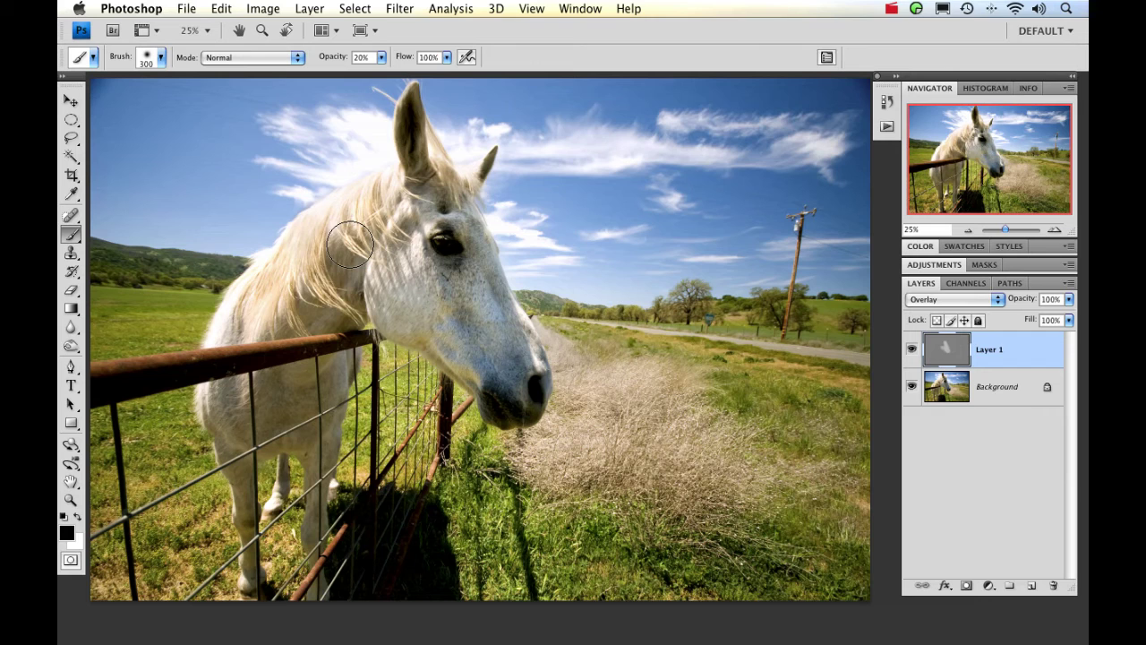
key("bracketleft")
mouse_move(255, 293)
left_mouse_down()
mouse_move(333, 215)
mouse_move(363, 203)
mouse_move(324, 238)
mouse_move(316, 272)
mouse_move(261, 297)
mouse_move(253, 288)
mouse_move(228, 329)
mouse_move(261, 313)
mouse_move(303, 225)
mouse_move(378, 184)
mouse_move(311, 273)
mouse_move(297, 266)
mouse_move(293, 282)
mouse_move(295, 255)
mouse_move(252, 289)
mouse_move(341, 202)
mouse_move(389, 182)
mouse_move(412, 257)
mouse_move(419, 228)
mouse_move(348, 207)
mouse_move(269, 287)
mouse_move(408, 155)
mouse_move(372, 188)
mouse_move(391, 167)
left_mouse_up()
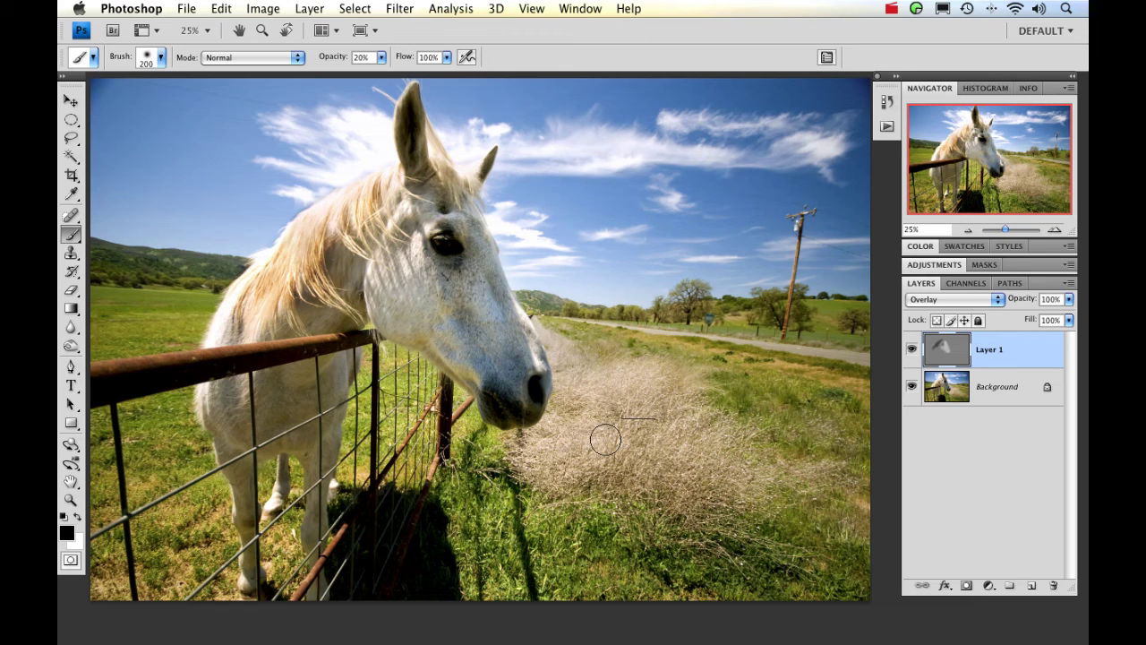
key("bracketright")
key("bracketright")
key("bracketright")
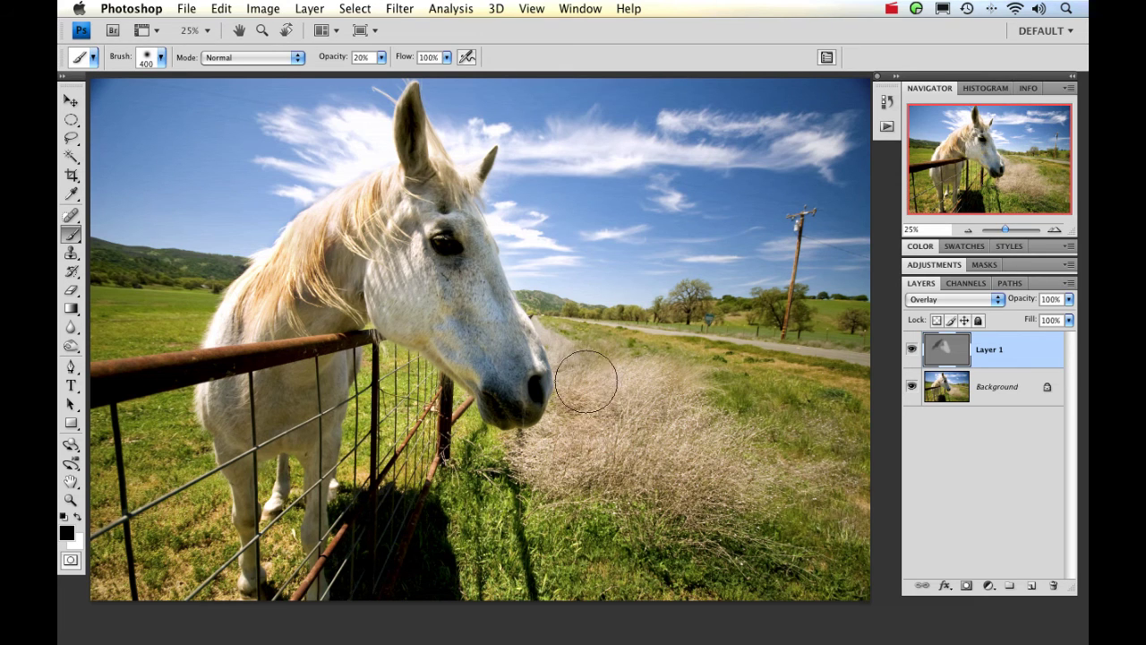
mouse_move(587, 380)
left_mouse_down()
mouse_move(613, 403)
mouse_move(580, 437)
left_mouse_up()
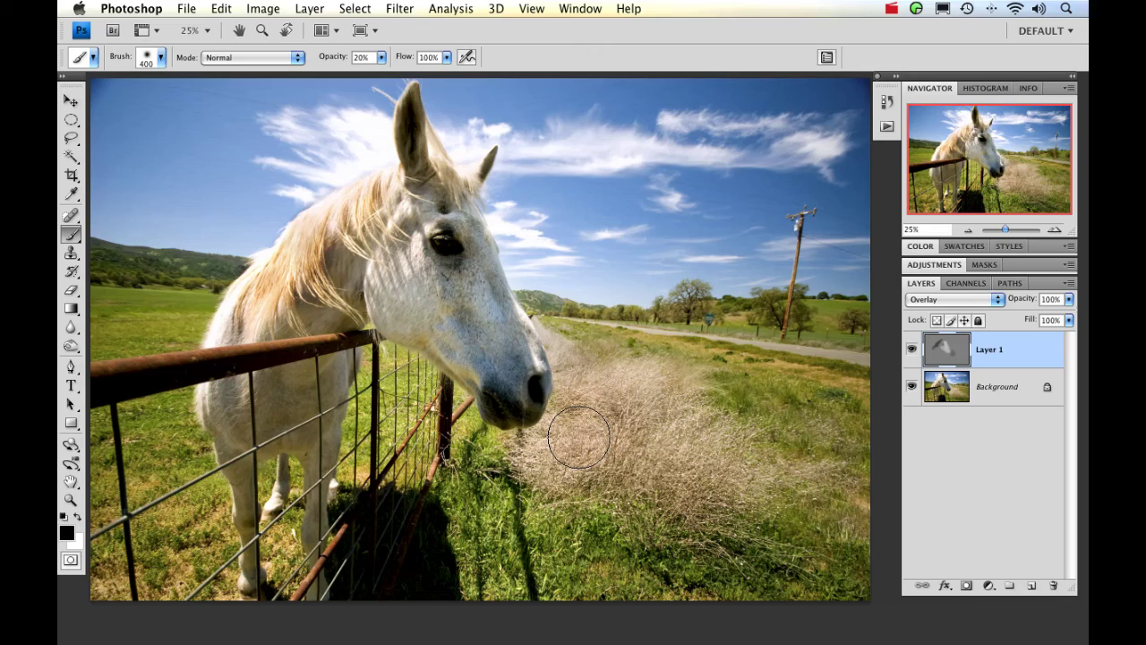